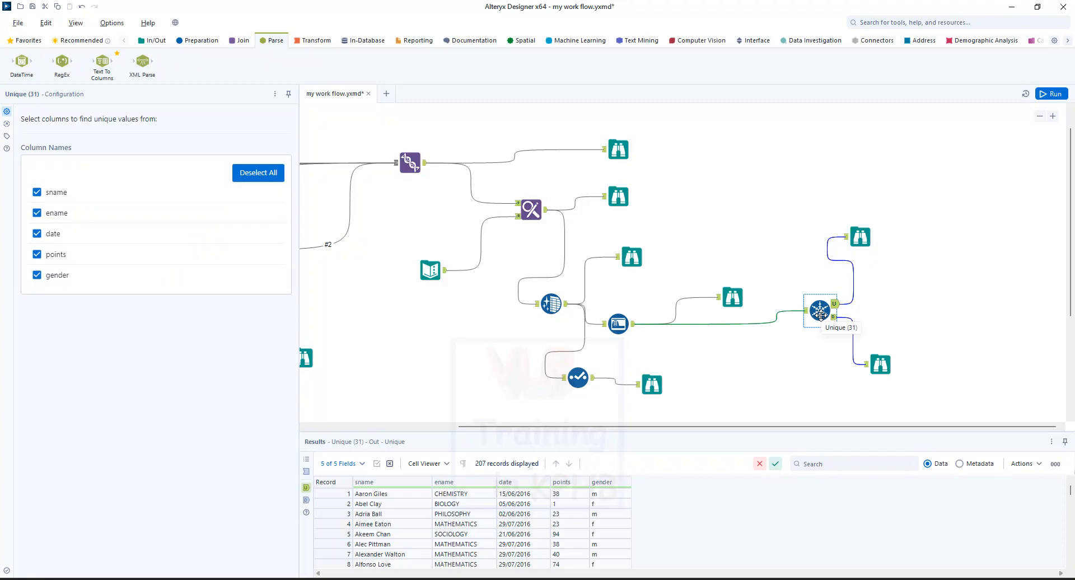
# Examine the distinct values and formats of the date field in the Browse tool on the Unique tool's unique output.
pyautogui.click(860, 238)
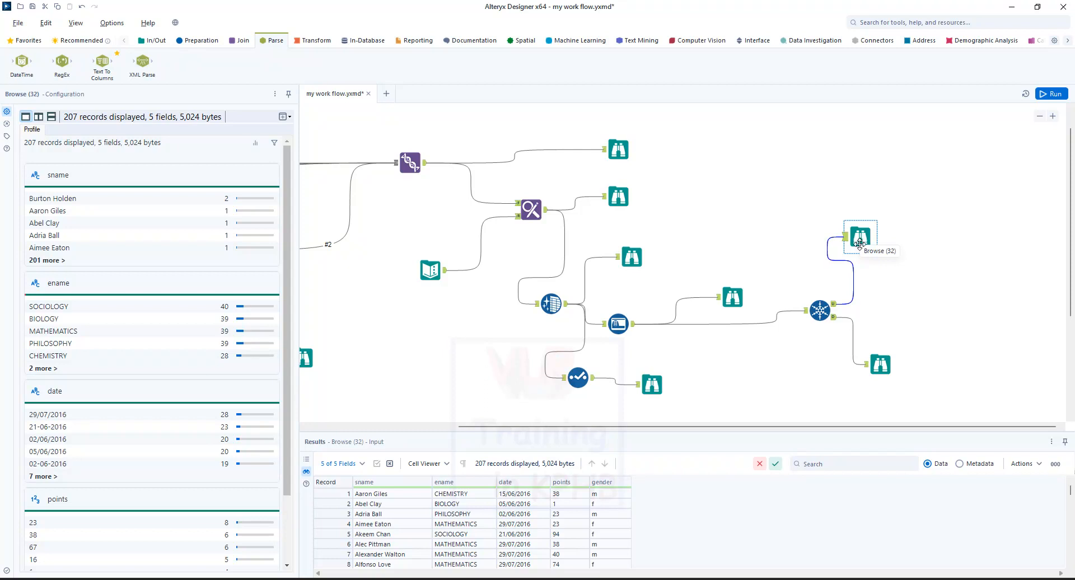
pyautogui.scroll(-3, 116, 270)
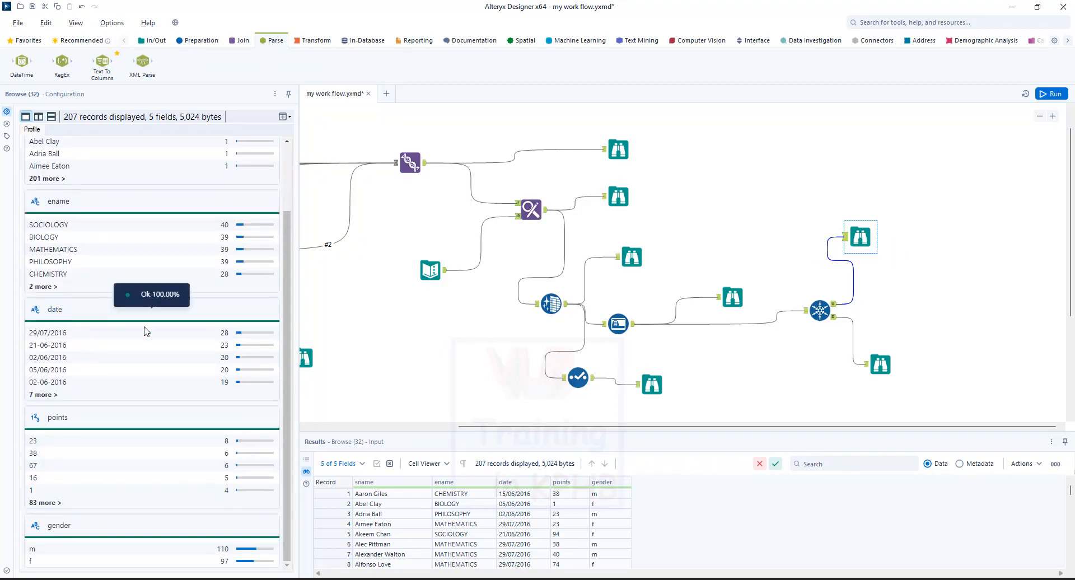
pyautogui.click(45, 395)
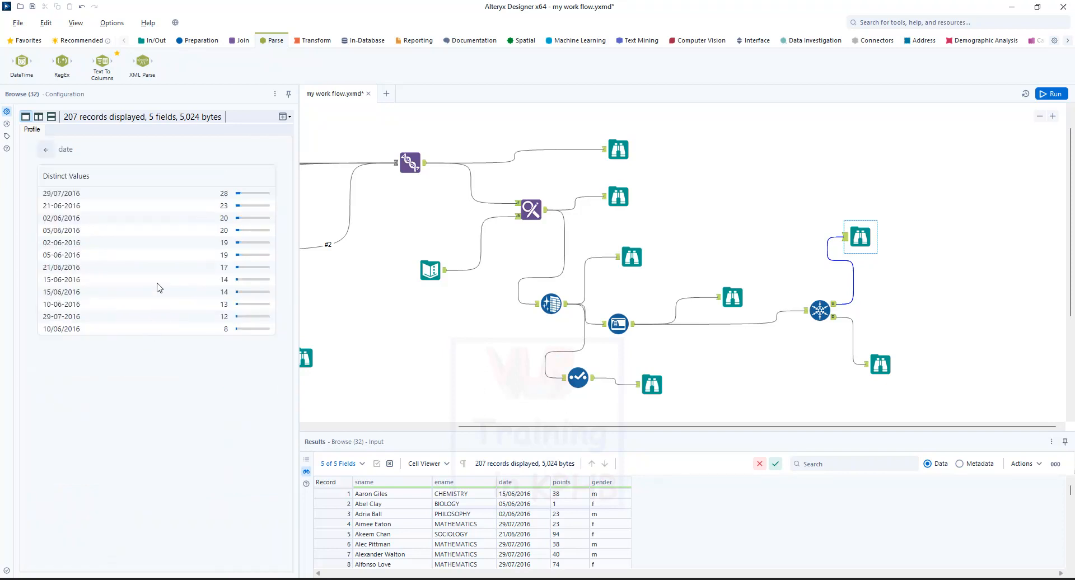
pyautogui.moveTo(44, 196); pyautogui.dragTo(80, 194)
pyautogui.click(42, 209)
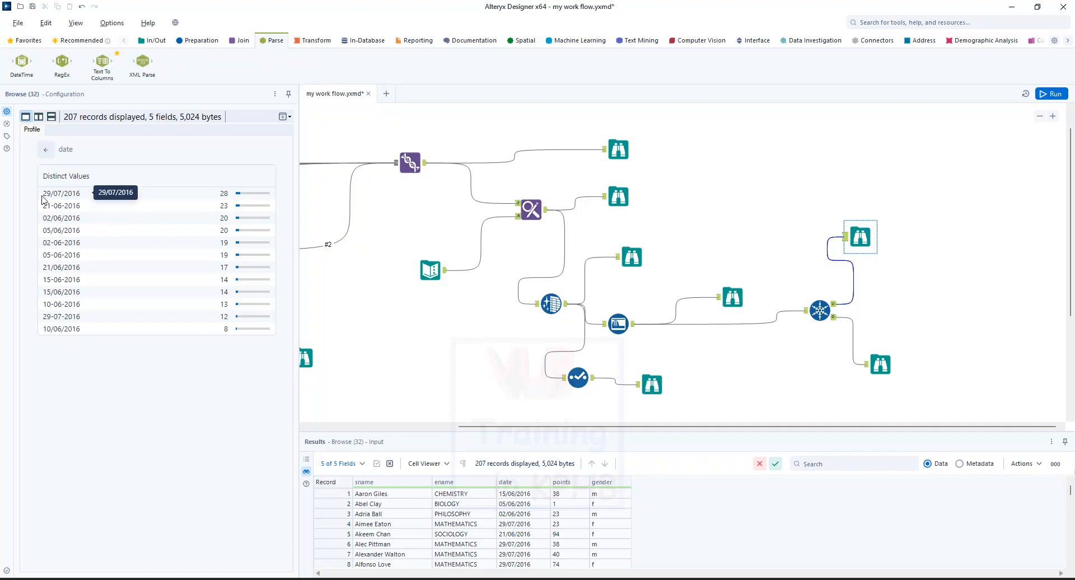
pyautogui.moveTo(43, 195); pyautogui.dragTo(52, 196)
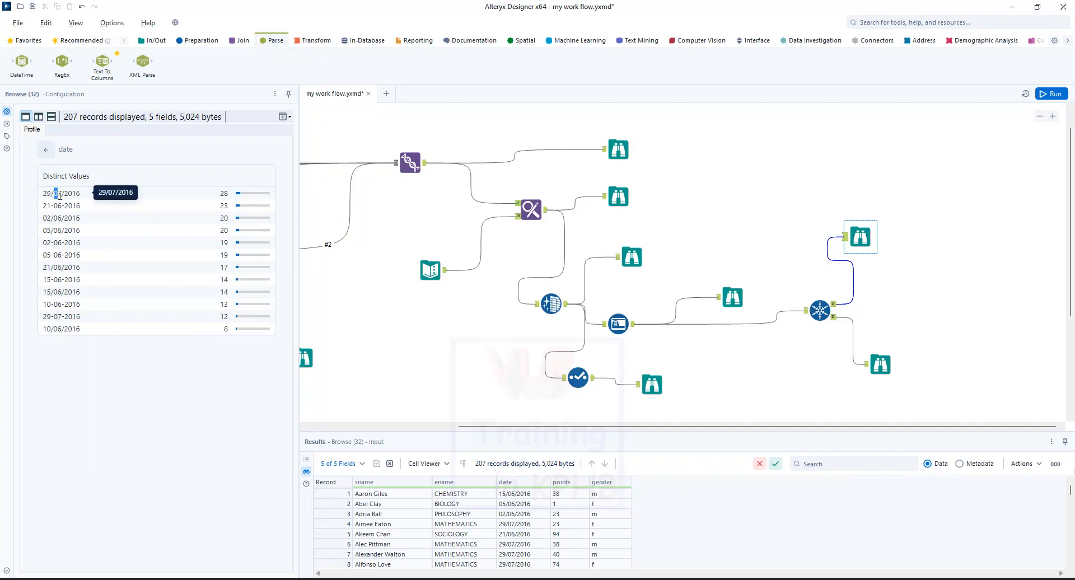
pyautogui.moveTo(76, 196); pyautogui.dragTo(84, 201)
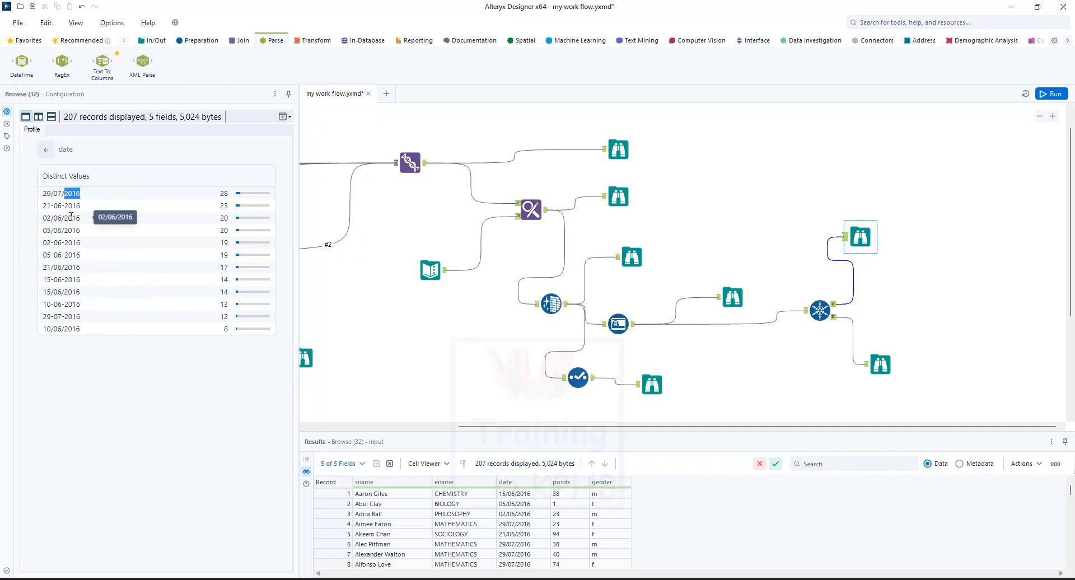
pyautogui.moveTo(43, 280); pyautogui.dragTo(80, 280)
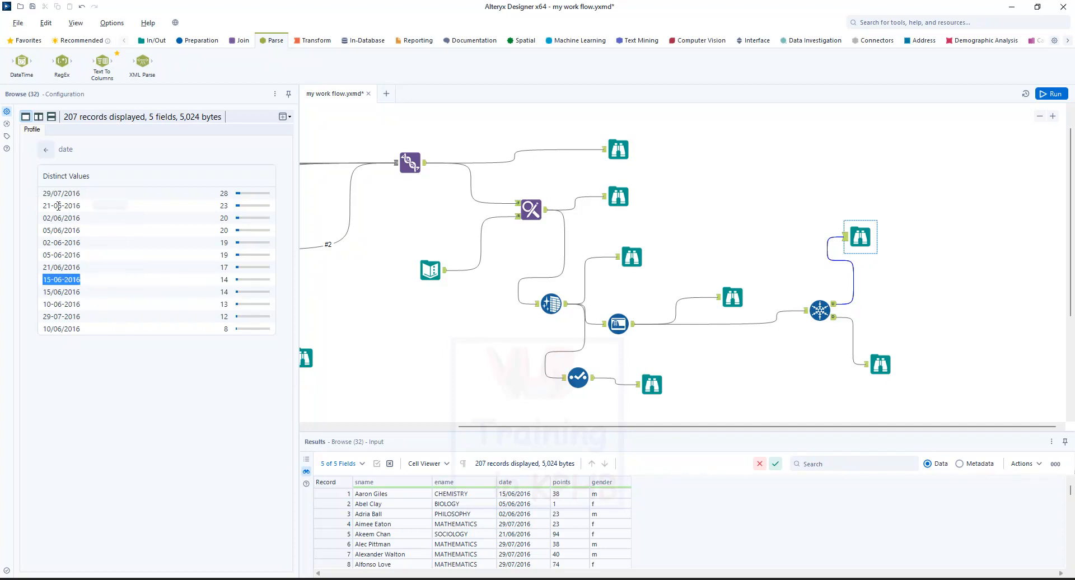
pyautogui.moveTo(55, 193); pyautogui.dragTo(51, 193)
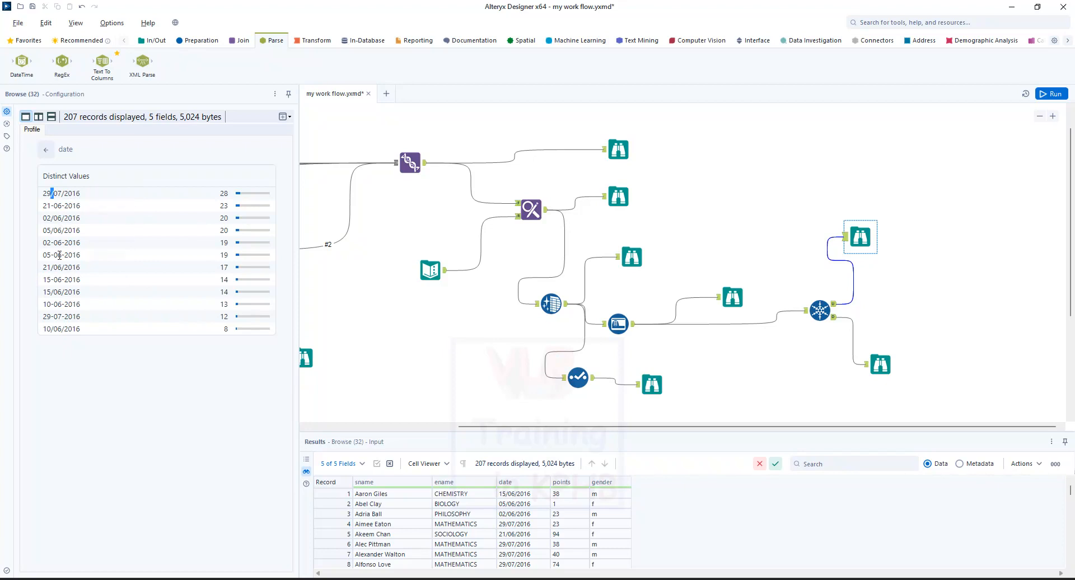
pyautogui.moveTo(55, 279); pyautogui.dragTo(51, 280)
# Add a DateTime tool to the canvas and connect the Unique tool's U output to it.
pyautogui.click(267, 43)
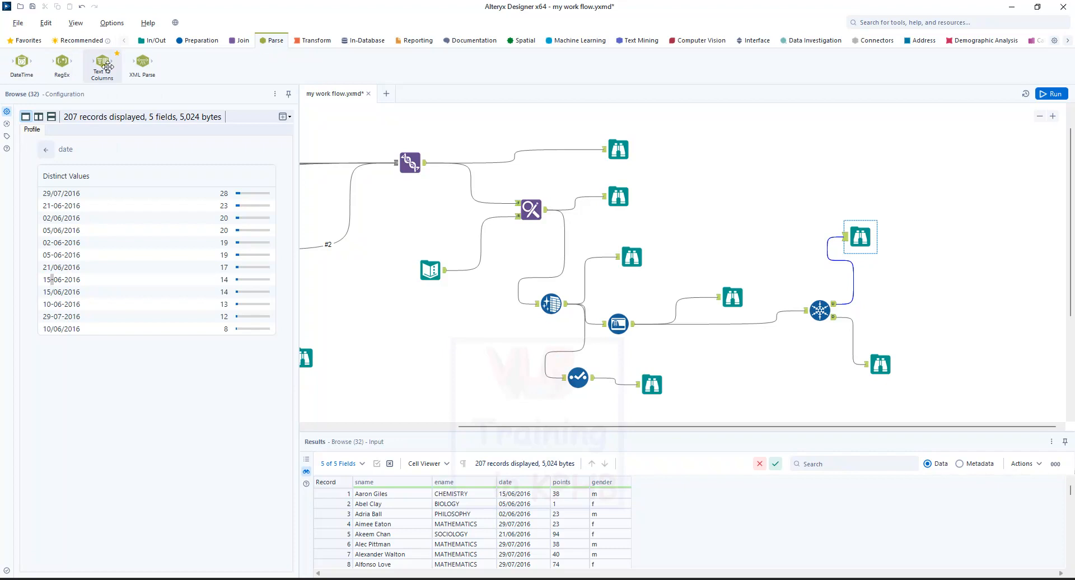
pyautogui.moveTo(22, 62); pyautogui.dragTo(962, 226)
pyautogui.moveTo(641, 427); pyautogui.dragTo(696, 426)
pyautogui.click(784, 239)
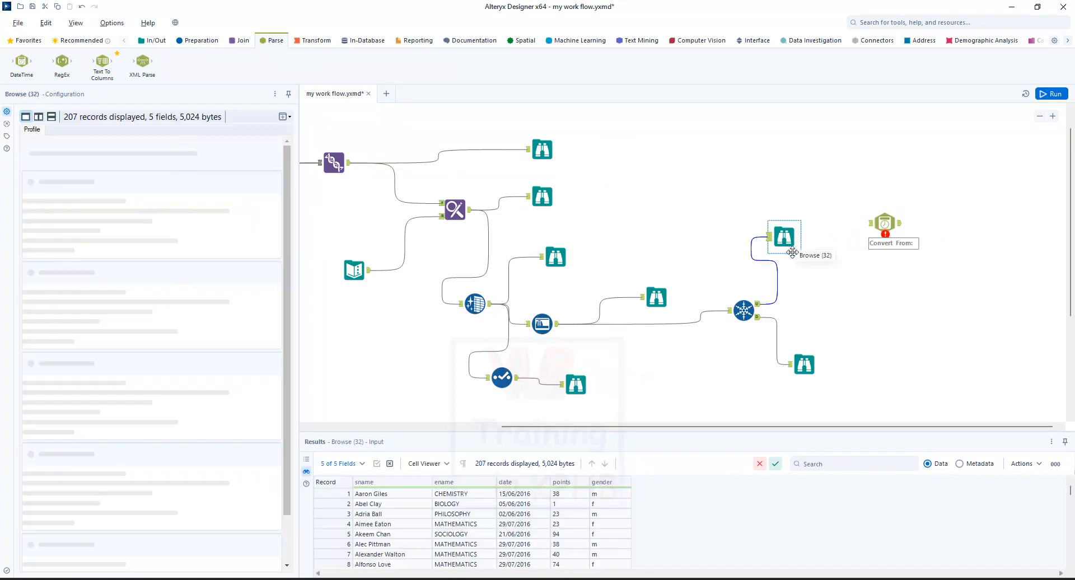
pyautogui.click(744, 311)
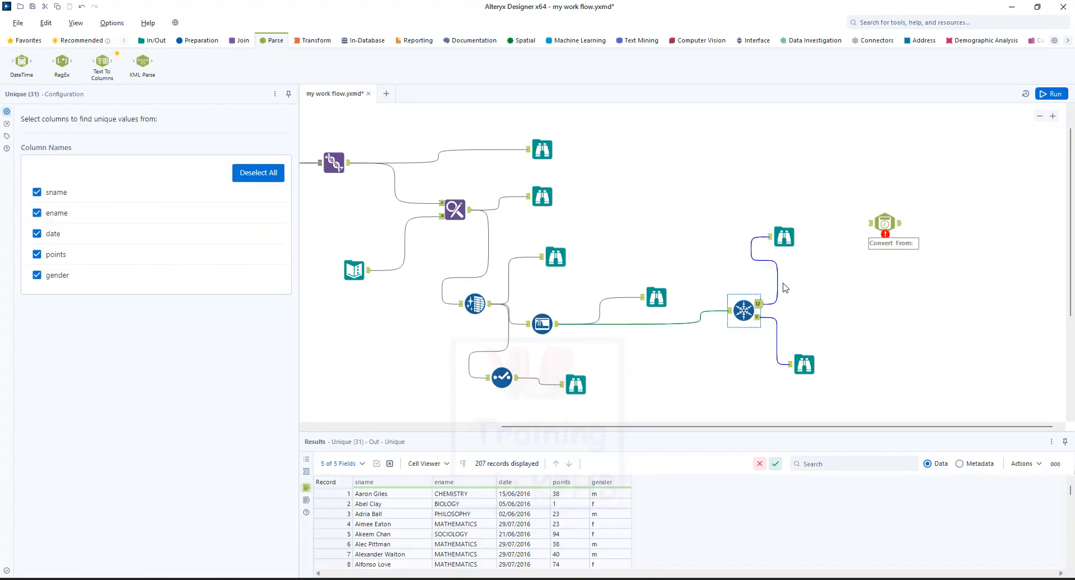
pyautogui.moveTo(759, 305); pyautogui.dragTo(871, 224)
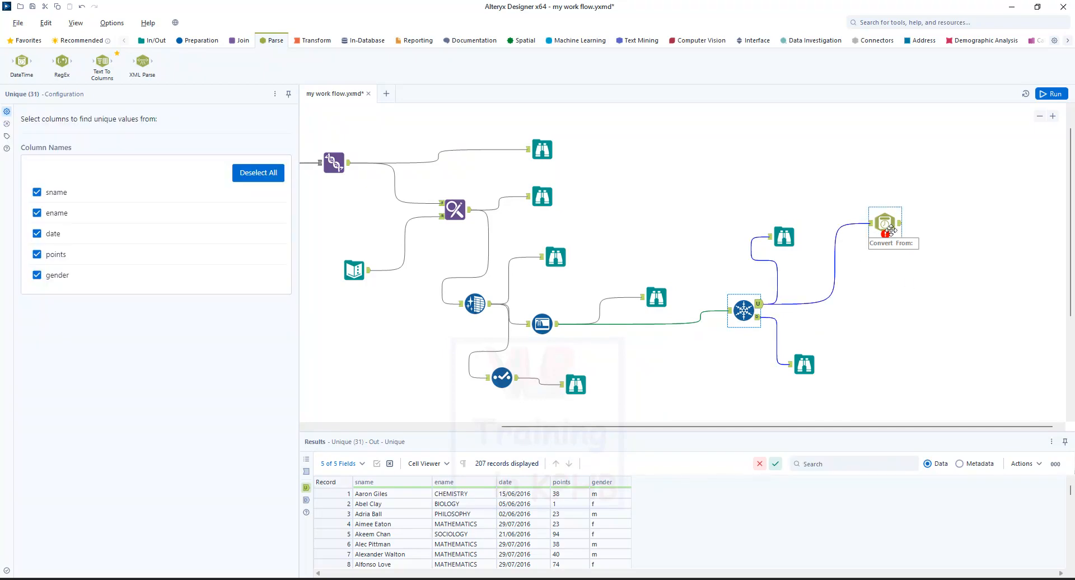
# Try the DateTime tool's Date/Time format to string option and check the date field's type in the Unique output's metadata.
pyautogui.click(889, 226)
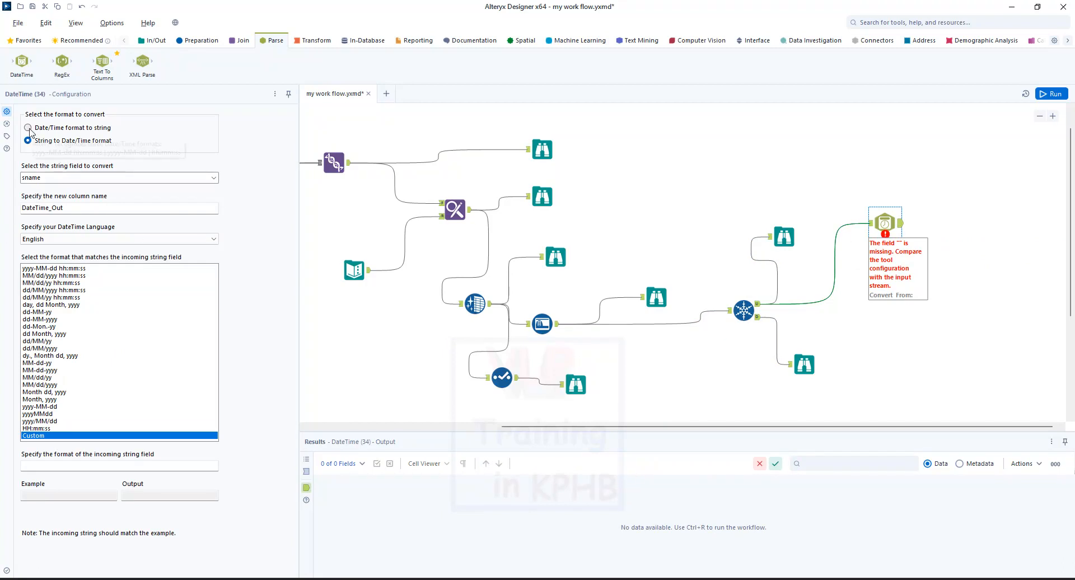
pyautogui.click(110, 129)
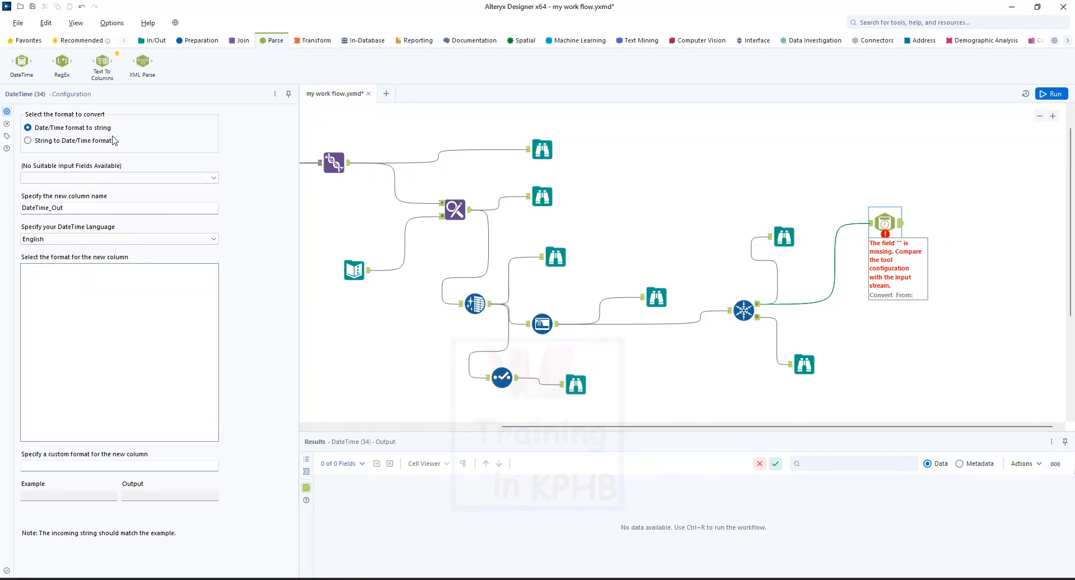
pyautogui.click(742, 312)
pyautogui.click(968, 464)
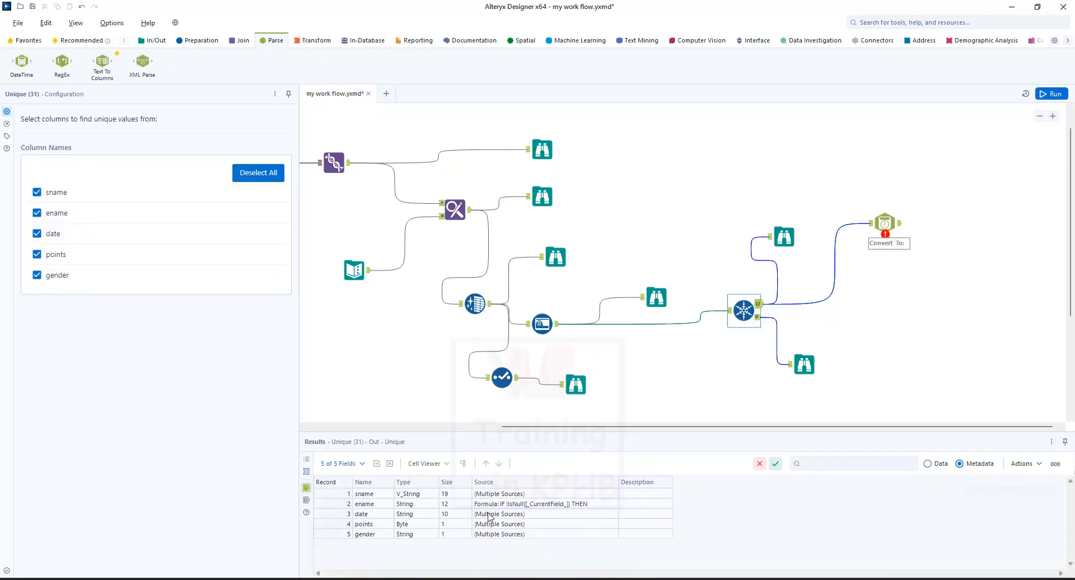
pyautogui.click(367, 514)
# Configure the DateTime tool to convert the string field date to Date/Time format in a new column named DateTime_new.
pyautogui.click(886, 223)
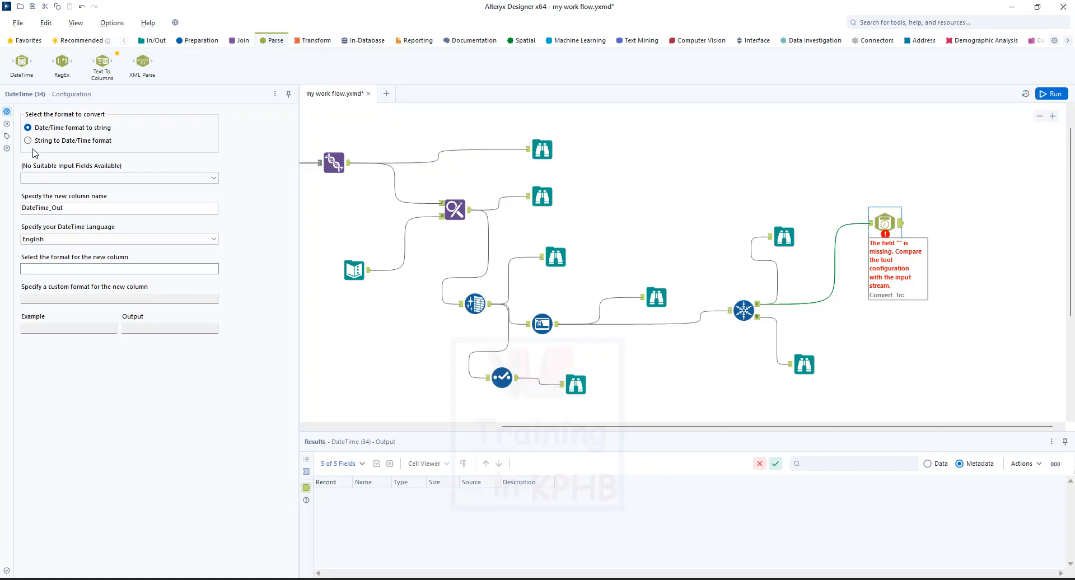
pyautogui.click(29, 142)
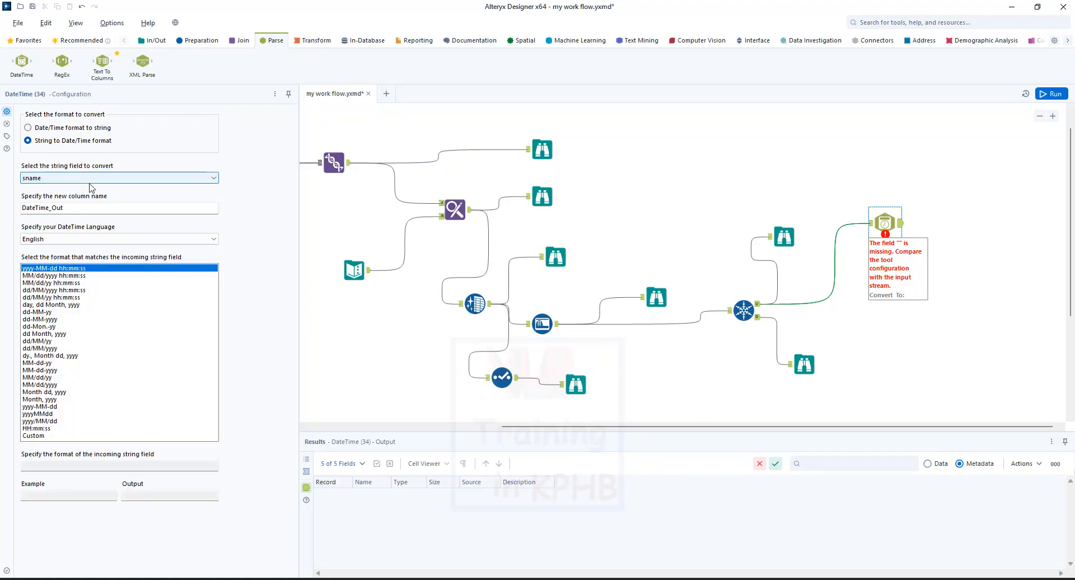
pyautogui.click(93, 180)
pyautogui.click(89, 182)
pyautogui.click(79, 181)
pyautogui.click(73, 204)
pyautogui.click(81, 209)
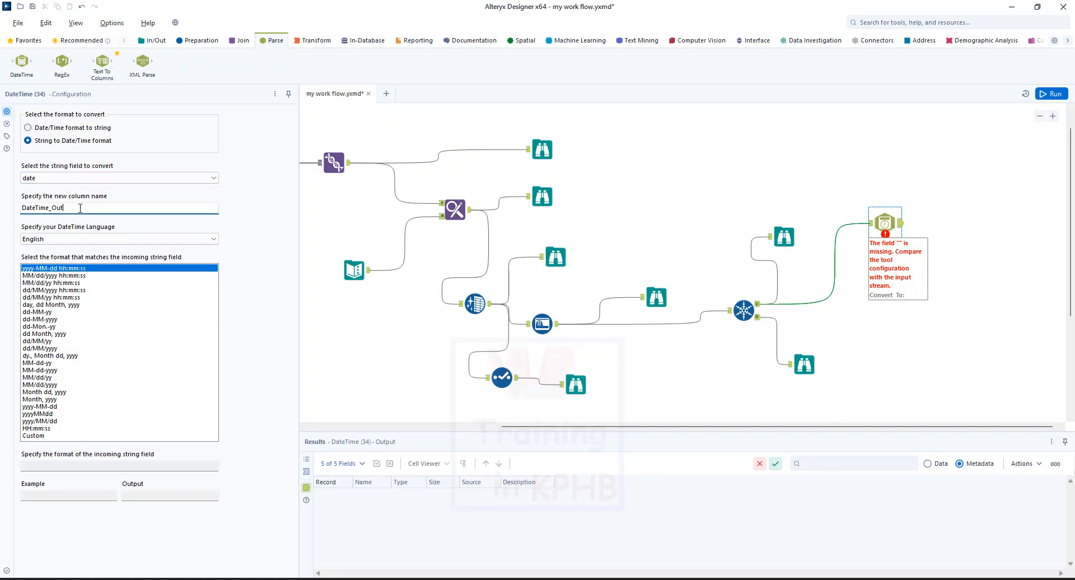
pyautogui.write('new')
# Set the DateTime tool's incoming string format to dd-MM-yyyy.
pyautogui.click(744, 311)
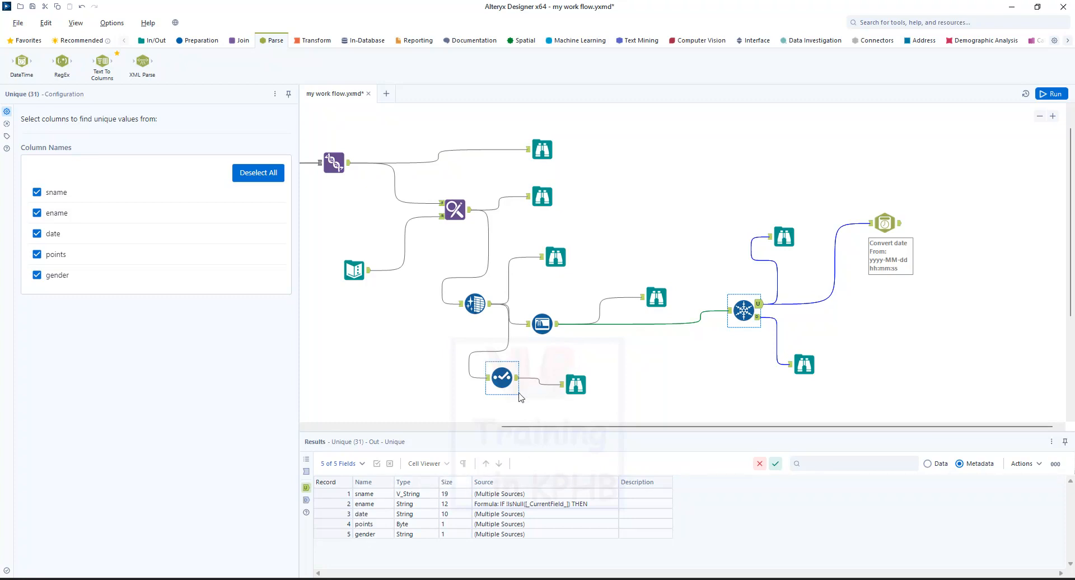
pyautogui.click(885, 222)
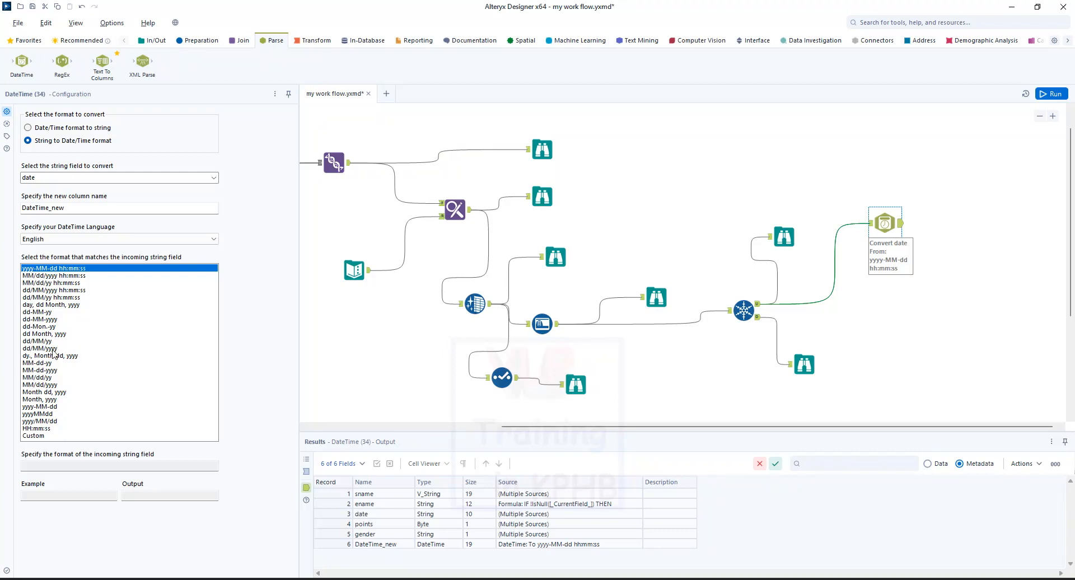
pyautogui.click(54, 349)
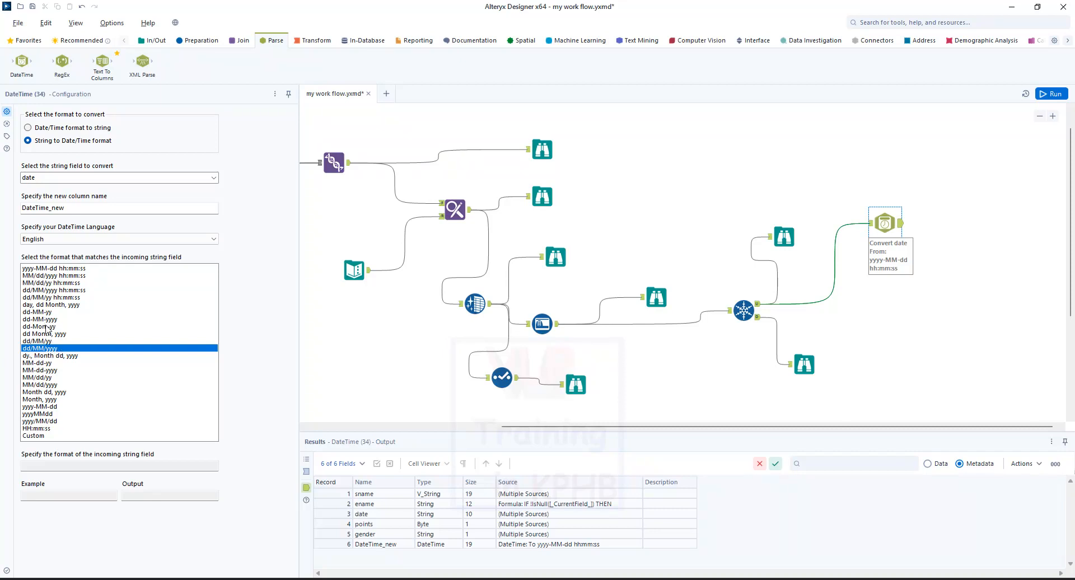
pyautogui.click(46, 320)
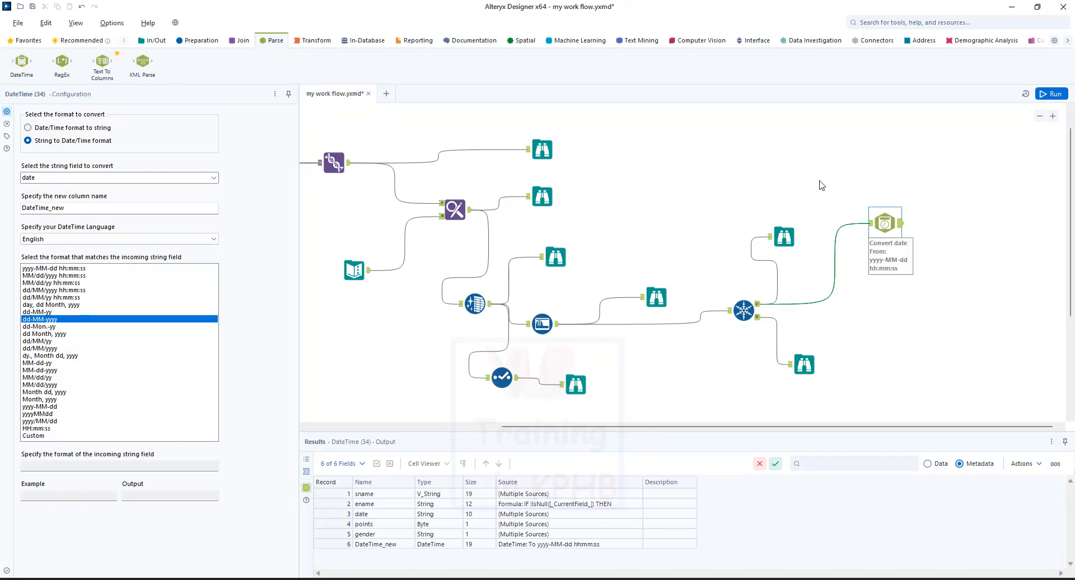
pyautogui.click(798, 168)
# Attach a Browse tool to the DateTime tool's output and run the workflow, dismissing the completion message.
pyautogui.hotkey('ctrl', 'r')
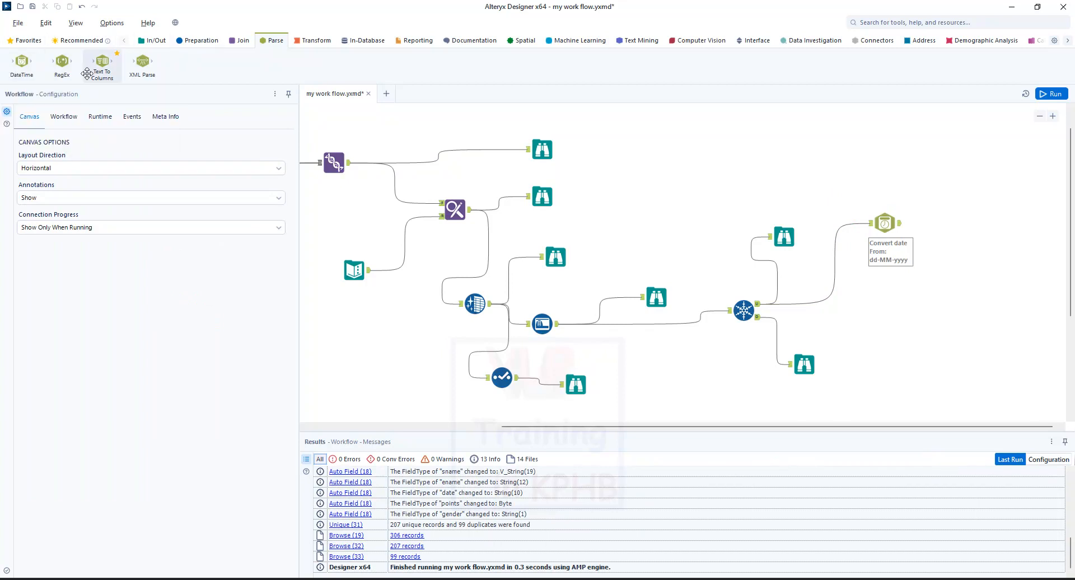
pyautogui.click(152, 41)
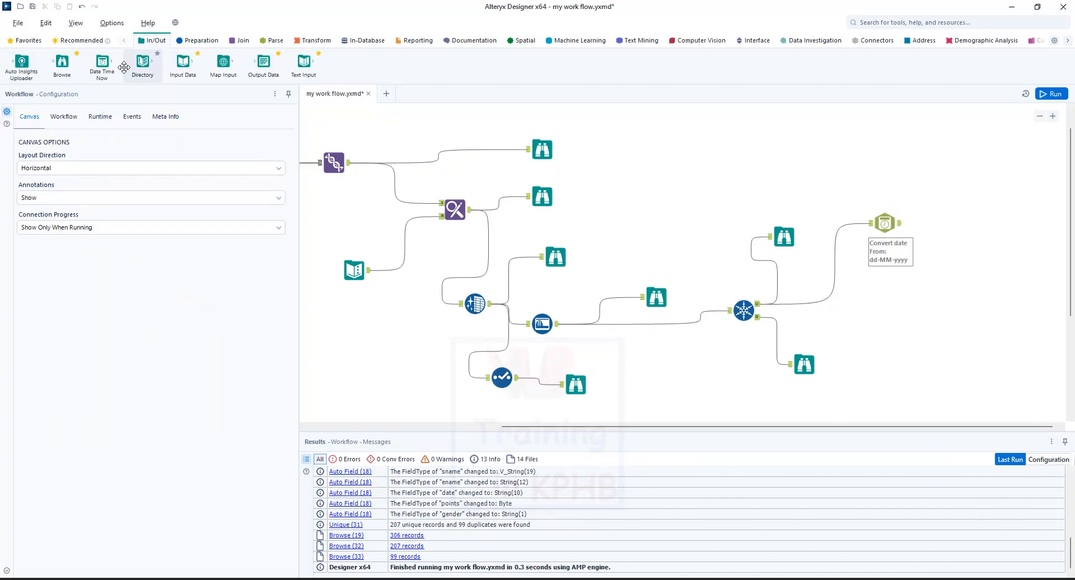
pyautogui.moveTo(62, 63); pyautogui.dragTo(973, 197)
pyautogui.click(964, 340)
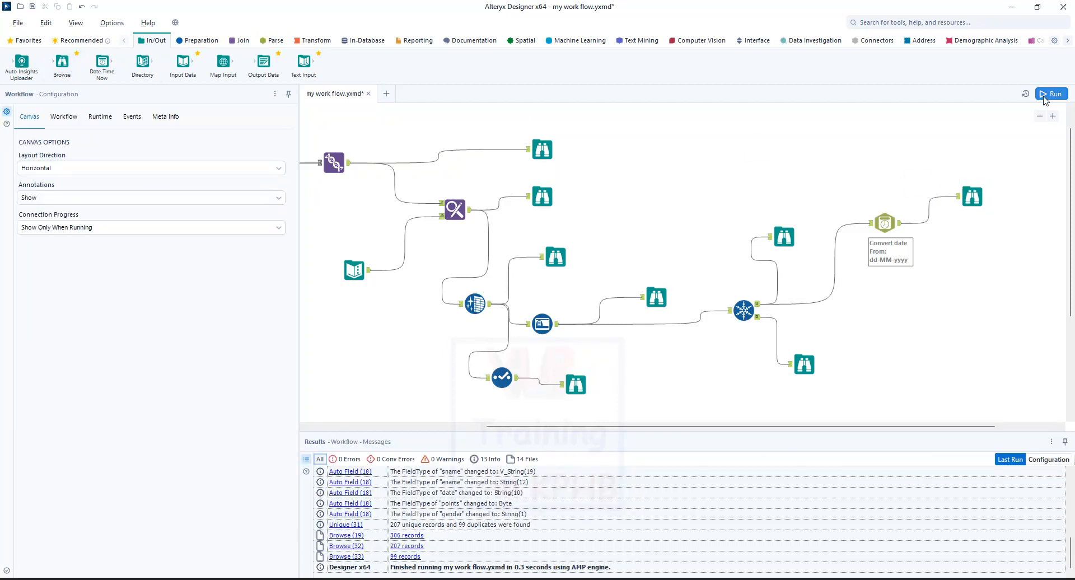
pyautogui.click(1052, 94)
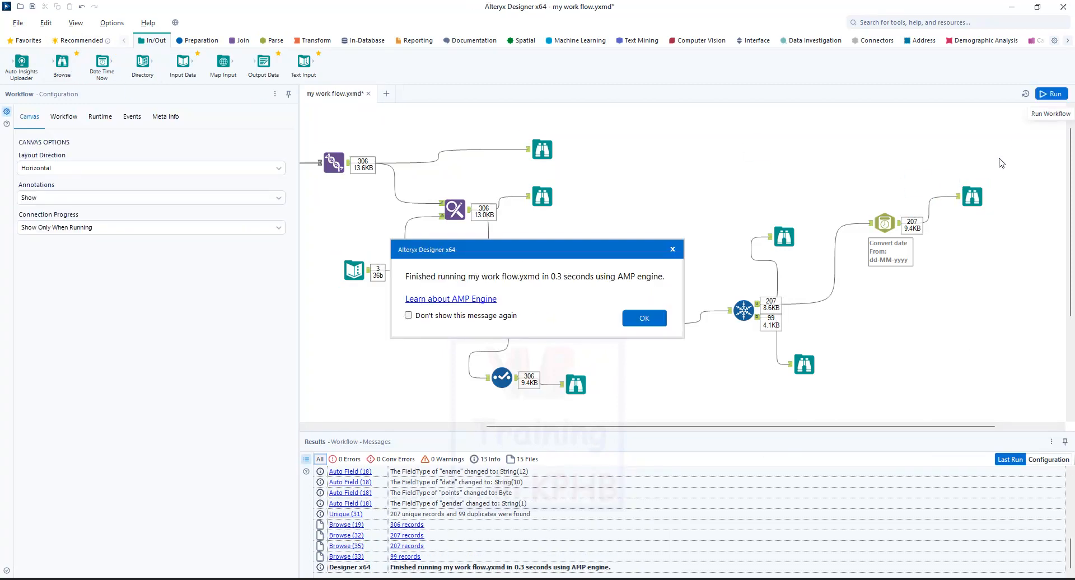
pyautogui.click(640, 319)
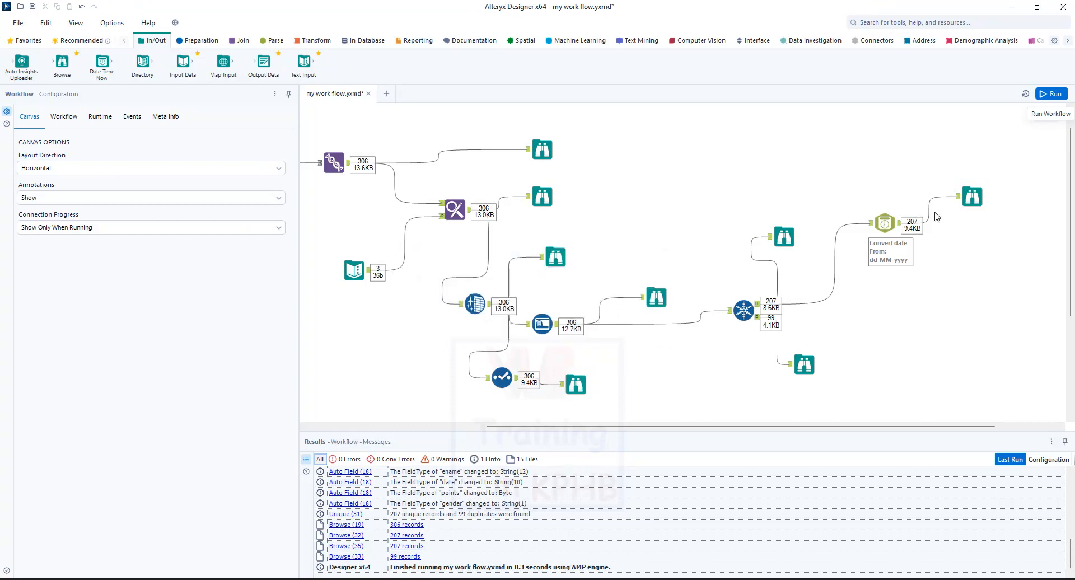
# Compare the distinct values of the date and DateTime_new fields in the Browse tool on the DateTime output.
pyautogui.click(981, 202)
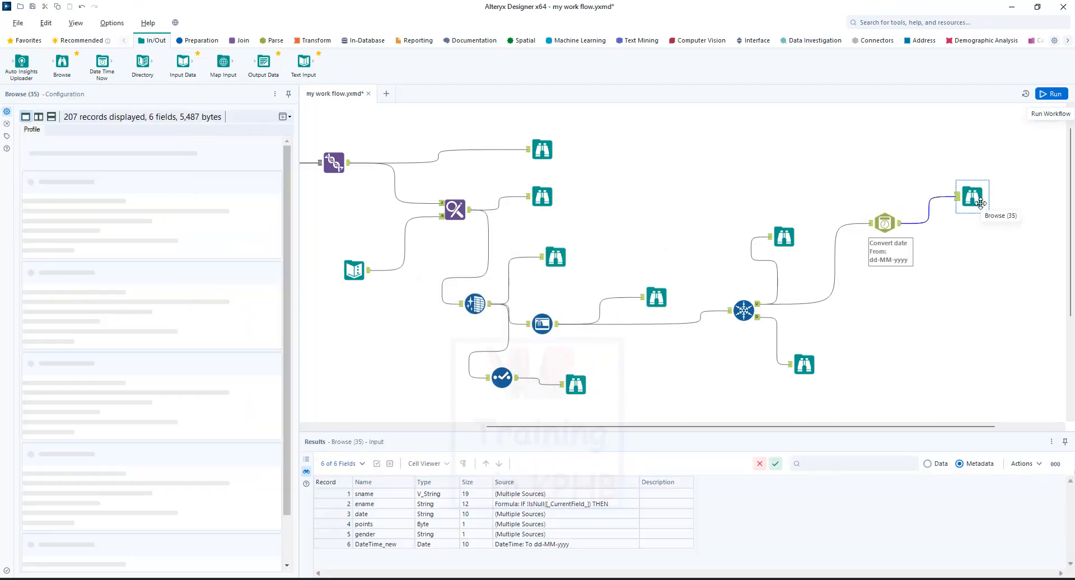
pyautogui.scroll(-2, 121, 397)
pyautogui.click(50, 424)
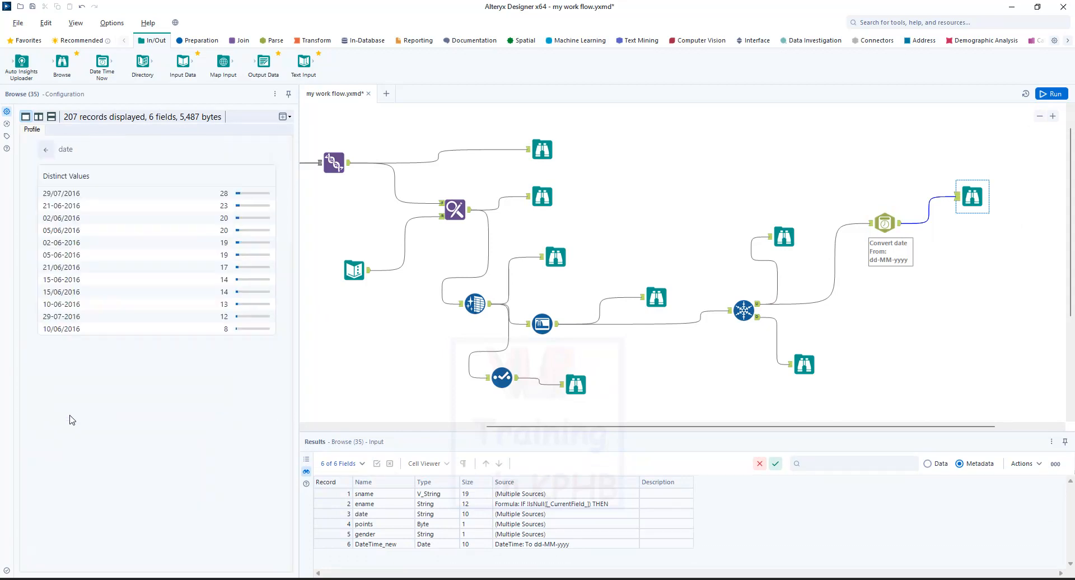
pyautogui.click(143, 366)
pyautogui.scroll(-3, 166, 420)
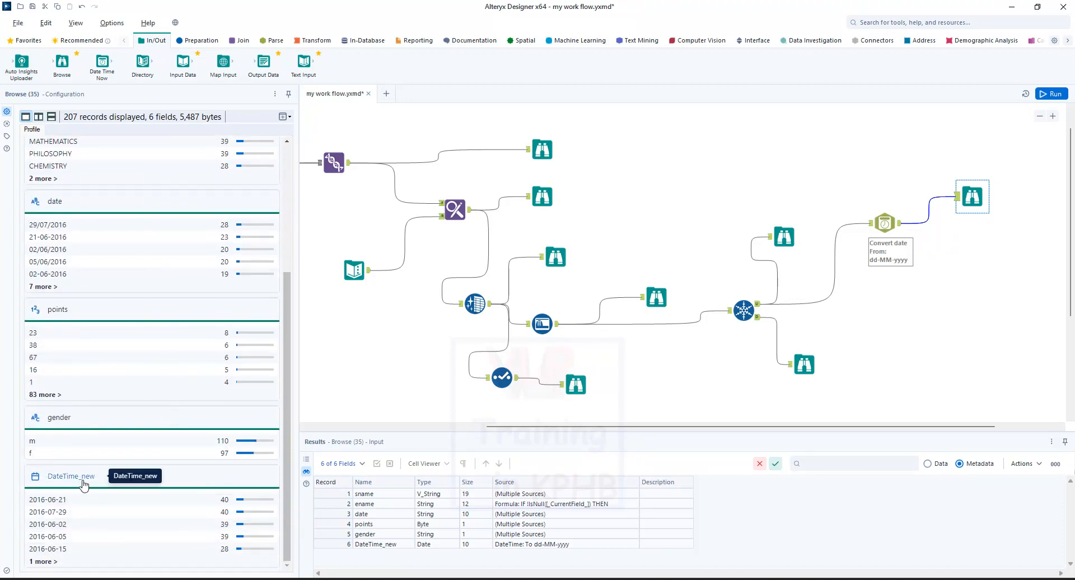
pyautogui.click(45, 562)
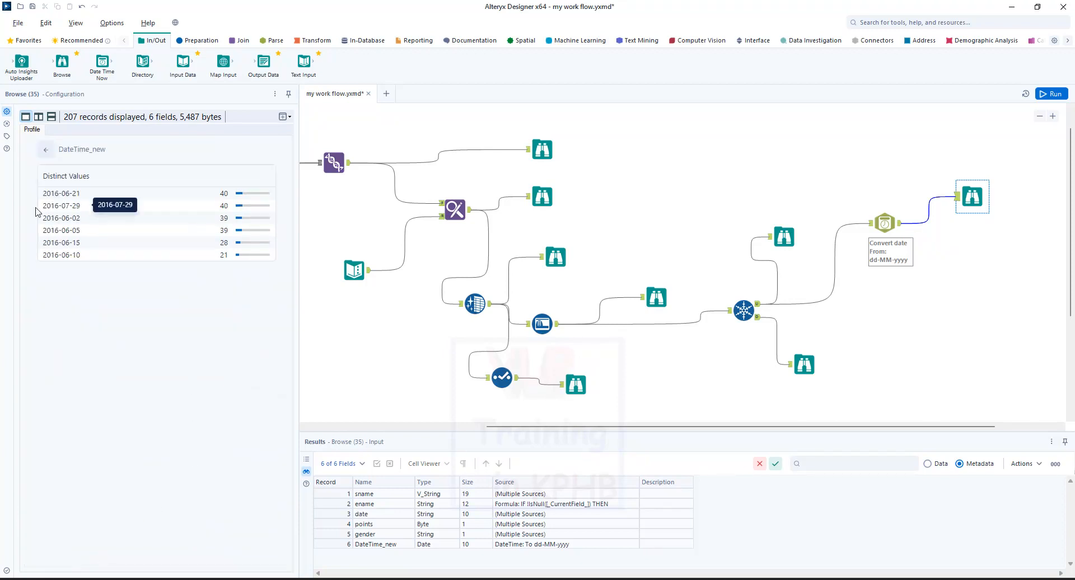
pyautogui.moveTo(47, 193); pyautogui.dragTo(81, 194)
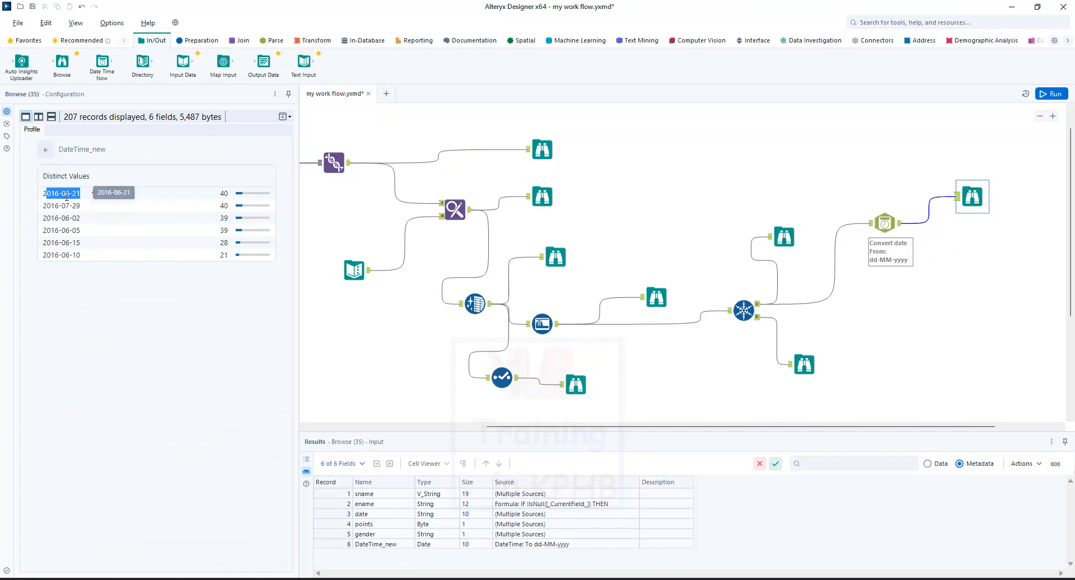
pyautogui.click(143, 325)
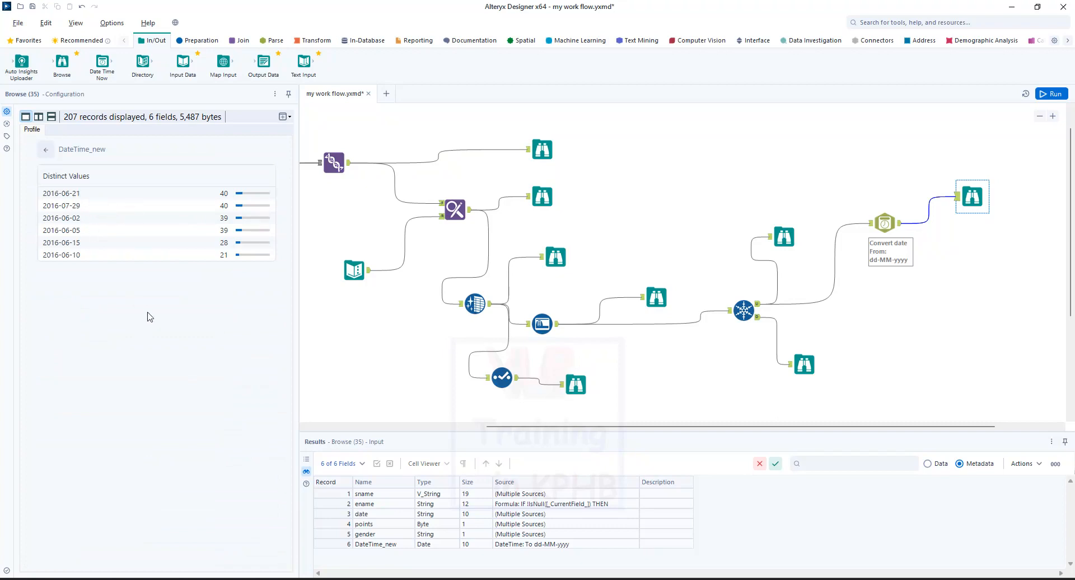
pyautogui.scroll(1, 518, 301)
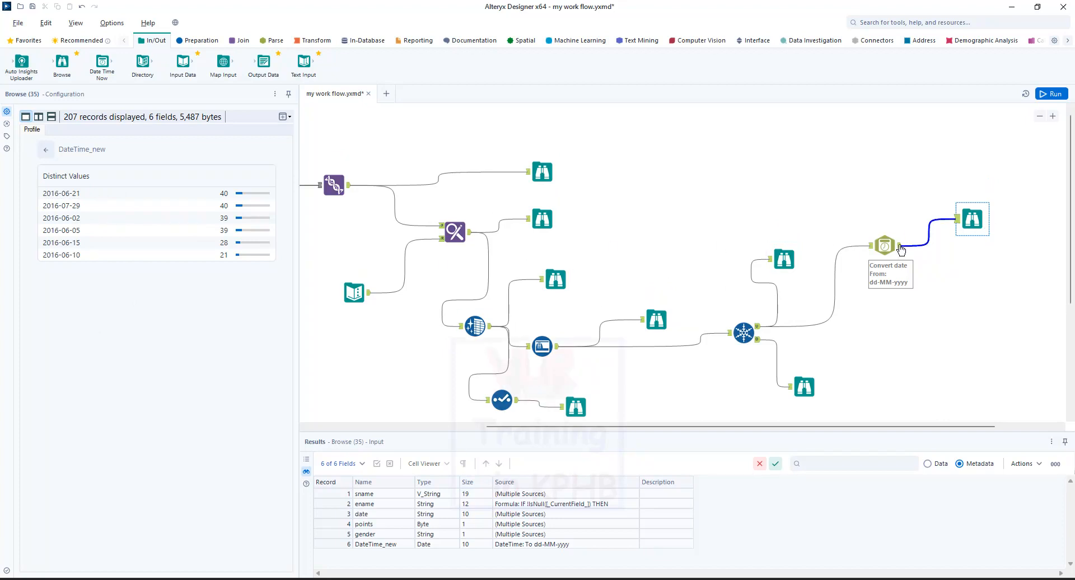
# Compare the data types of the date and DateTime_new fields in the metadata of the Browse tool on the DateTime output.
pyautogui.click(904, 247)
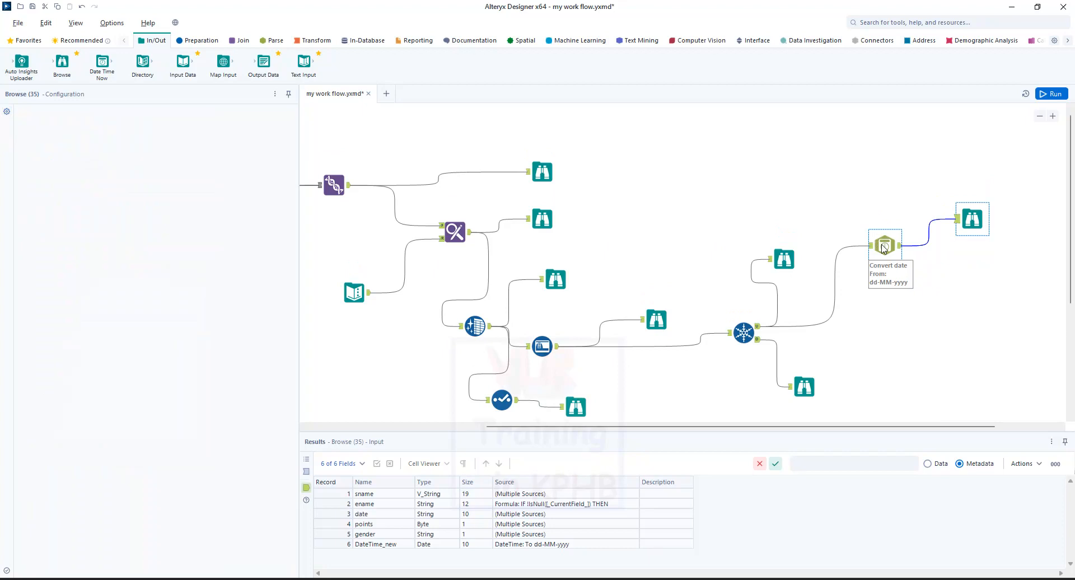
pyautogui.click(970, 223)
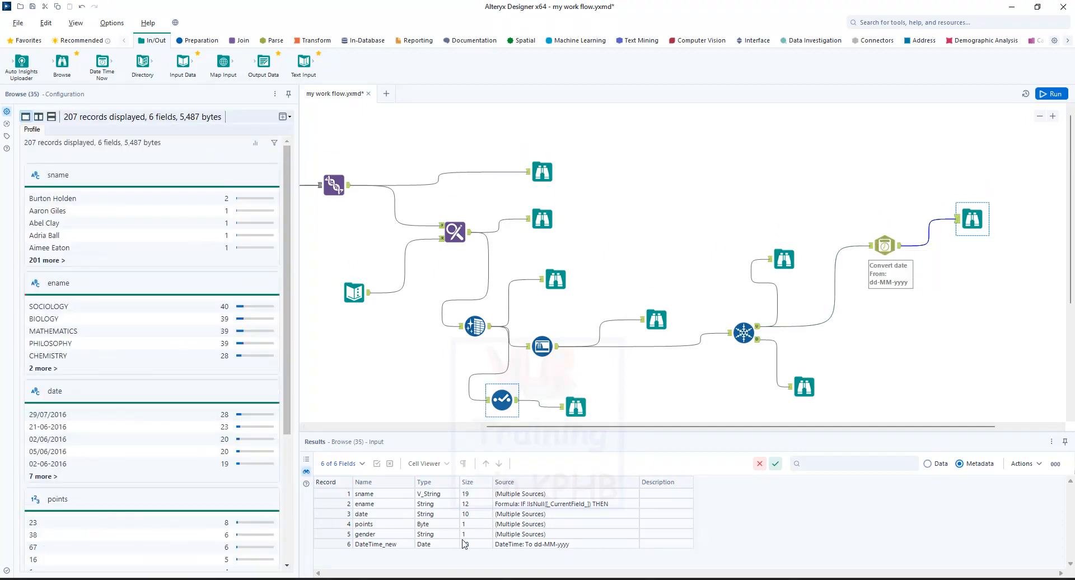
pyautogui.click(371, 546)
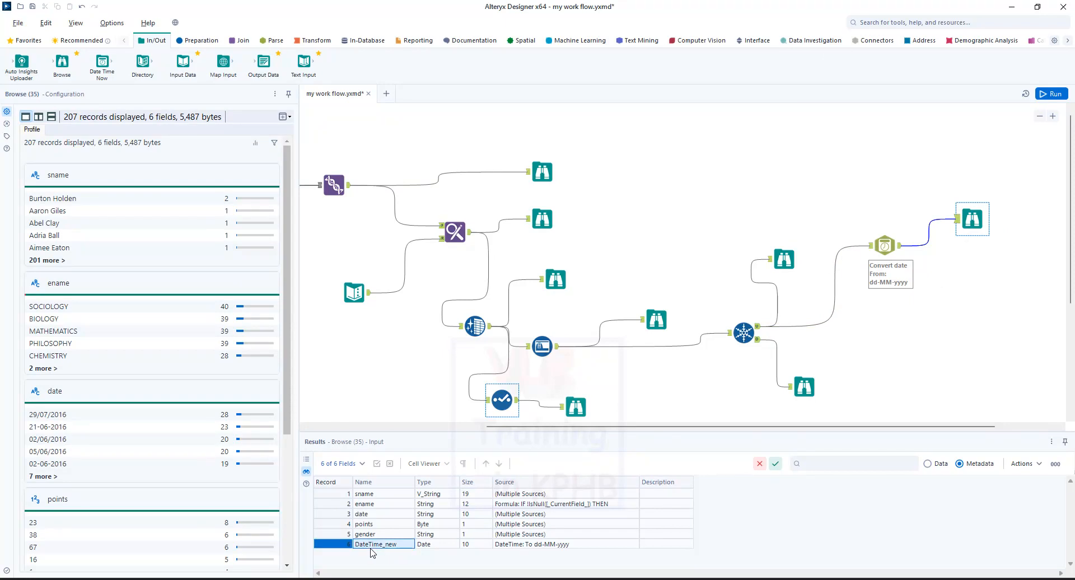
pyautogui.click(430, 547)
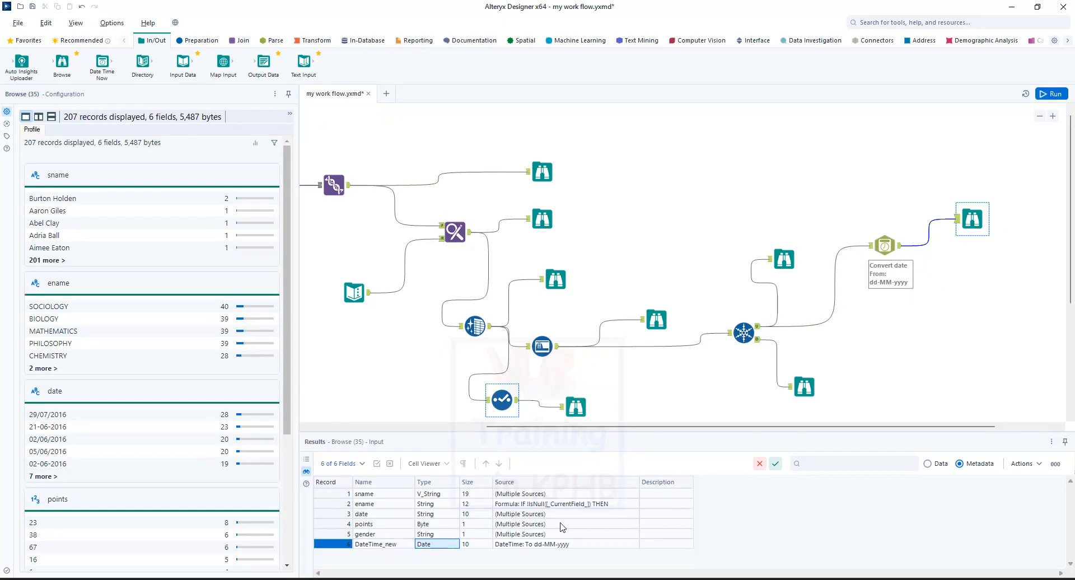
pyautogui.click(357, 514)
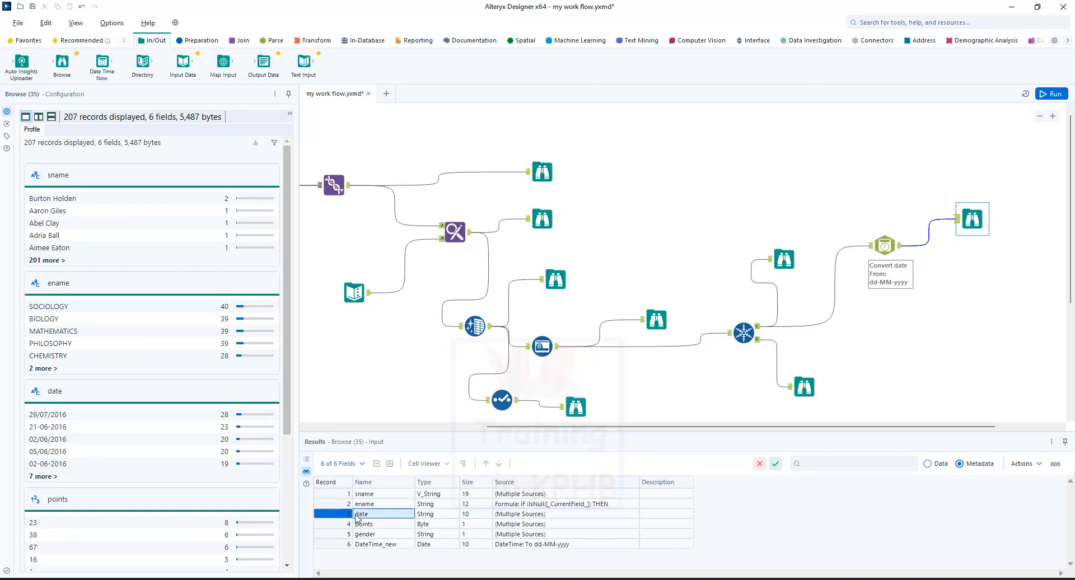
pyautogui.click(340, 545)
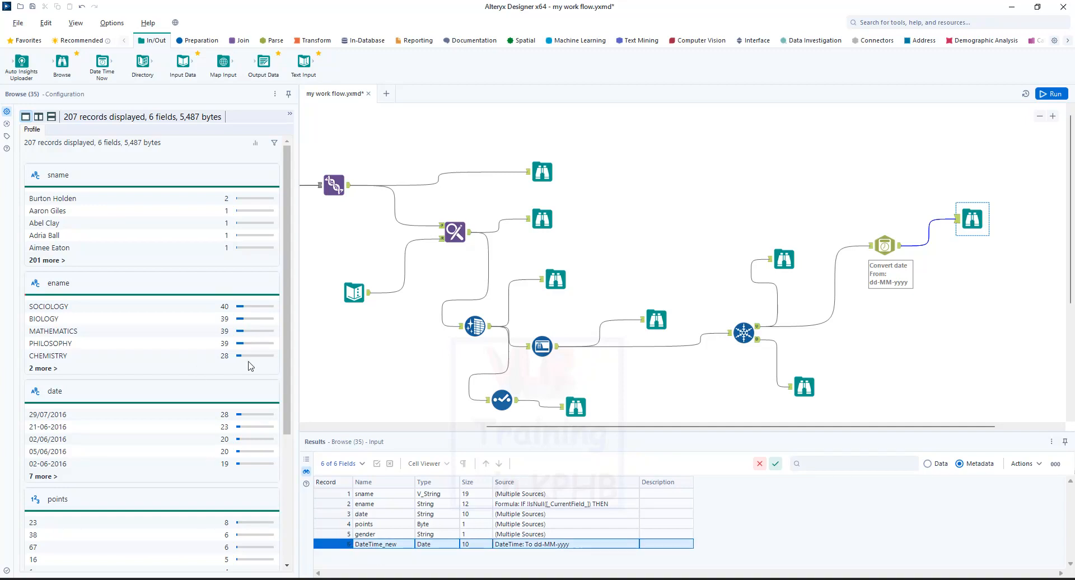
pyautogui.scroll(-1, 830, 212)
pyautogui.scroll(1, 822, 221)
pyautogui.scroll(1, 823, 221)
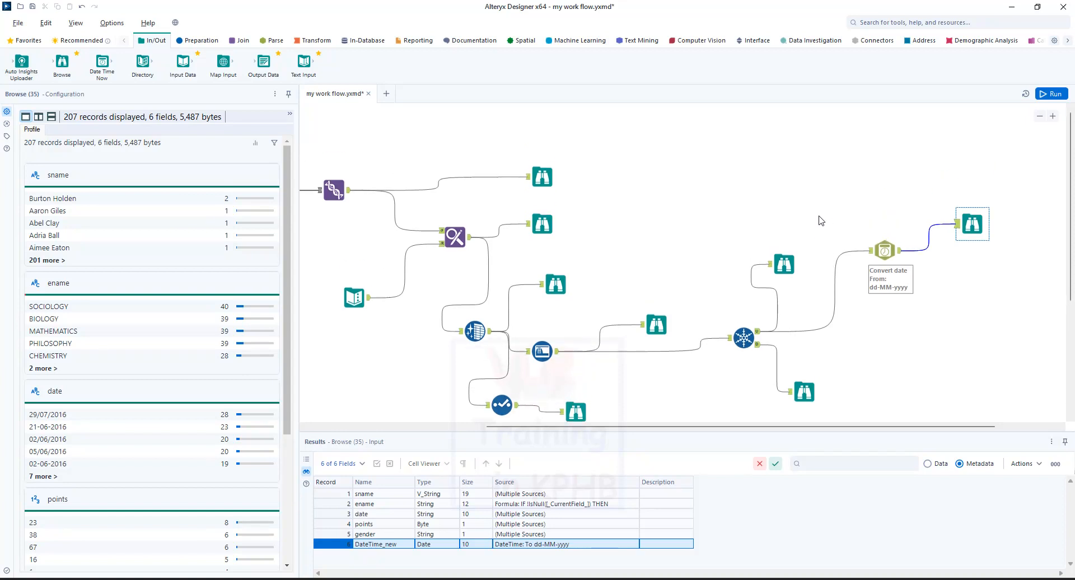